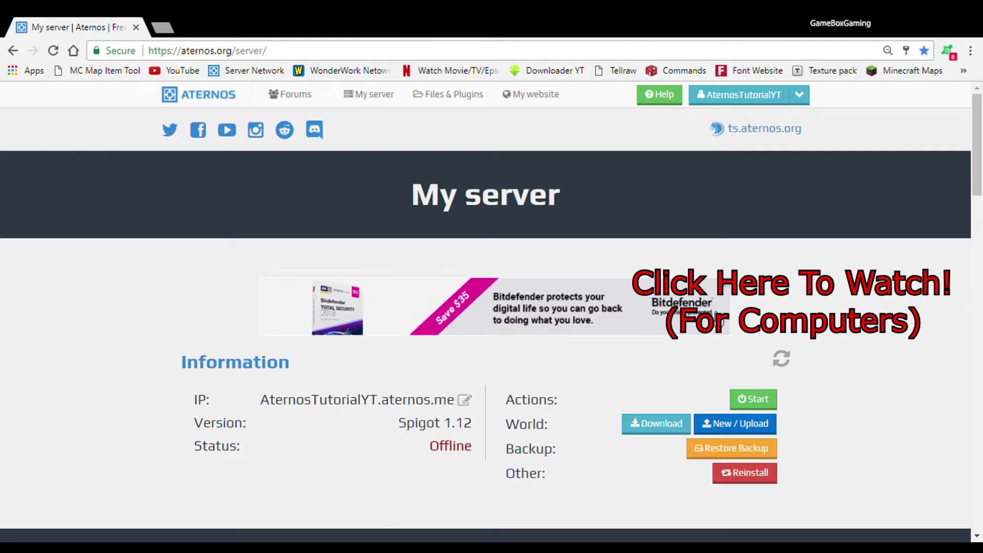
# Step: Try renaming the server address to BBcraft, keeping the original because BBcraft is taken
pyautogui.scroll(-8, 795, 335)
pyautogui.scroll(6, 845, 334)
pyautogui.scroll(2, 852, 337)
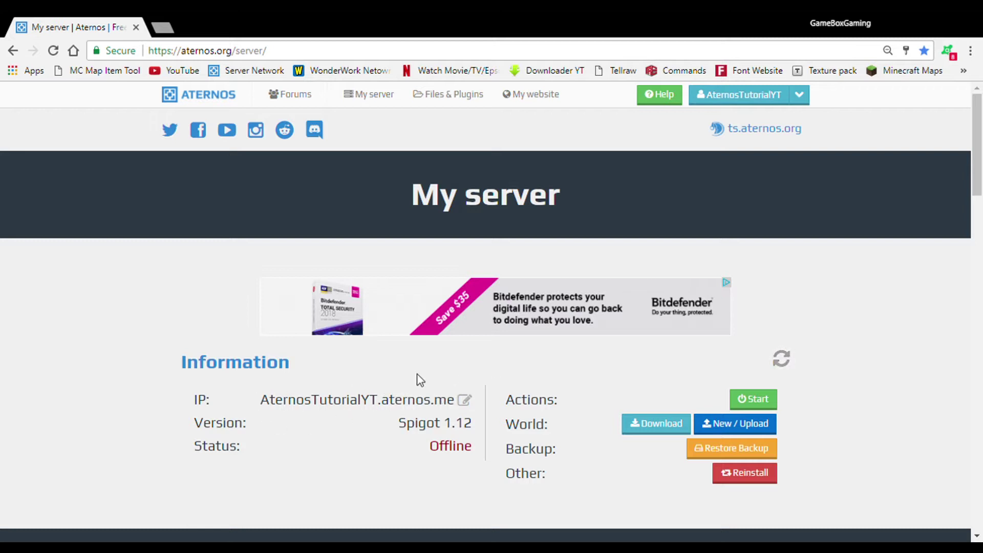
pyautogui.click(465, 400)
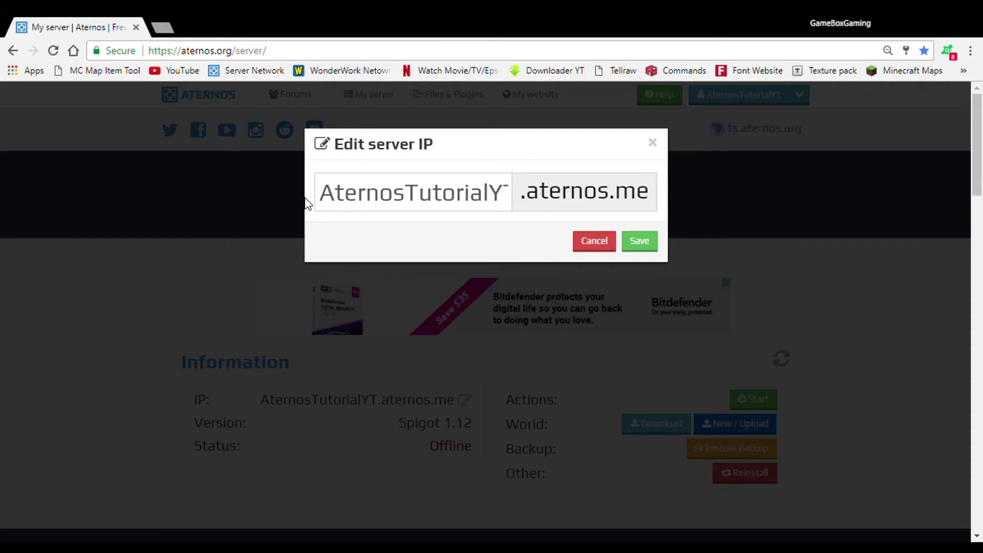
pyautogui.moveTo(319, 193); pyautogui.dragTo(553, 174)
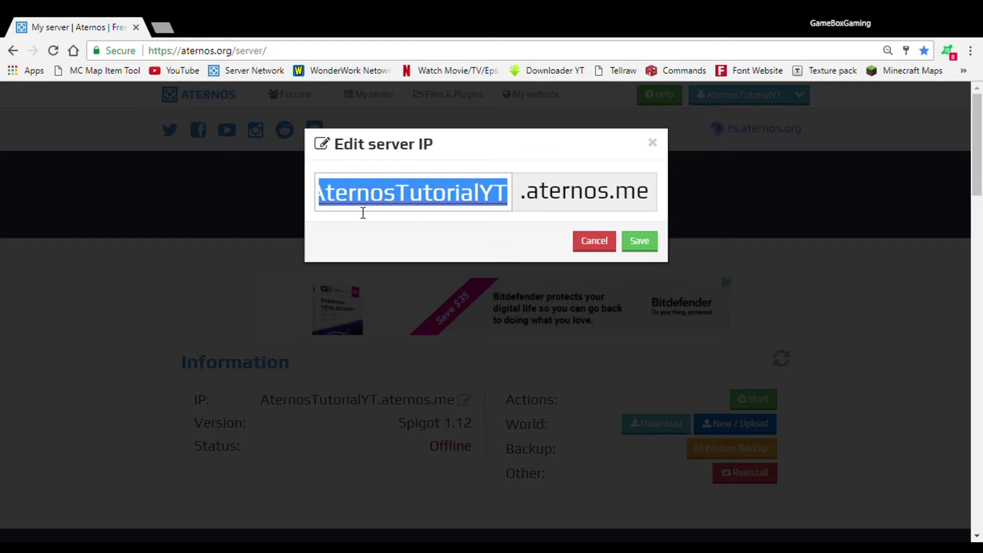
pyautogui.press('BackSpace')
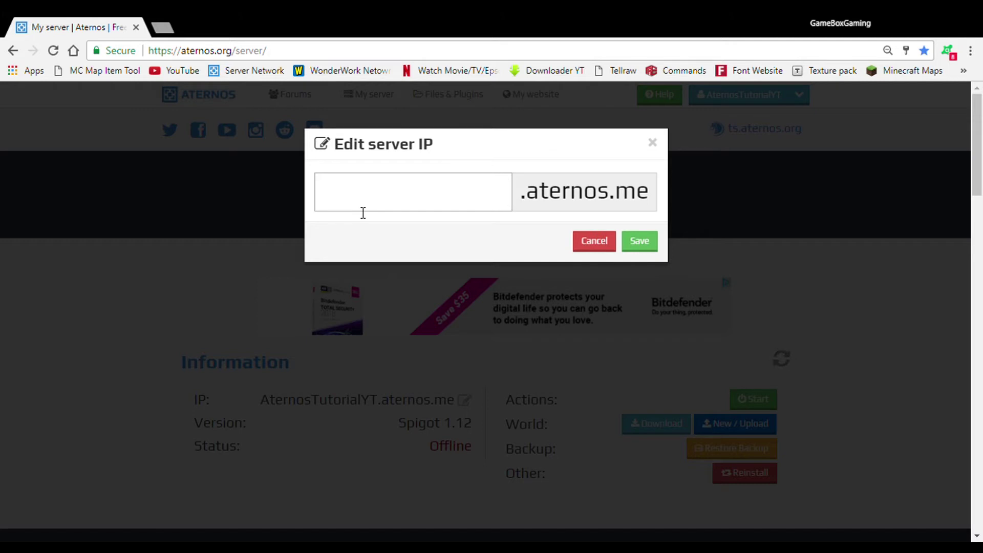
pyautogui.write('BBcraft')
pyautogui.click(640, 243)
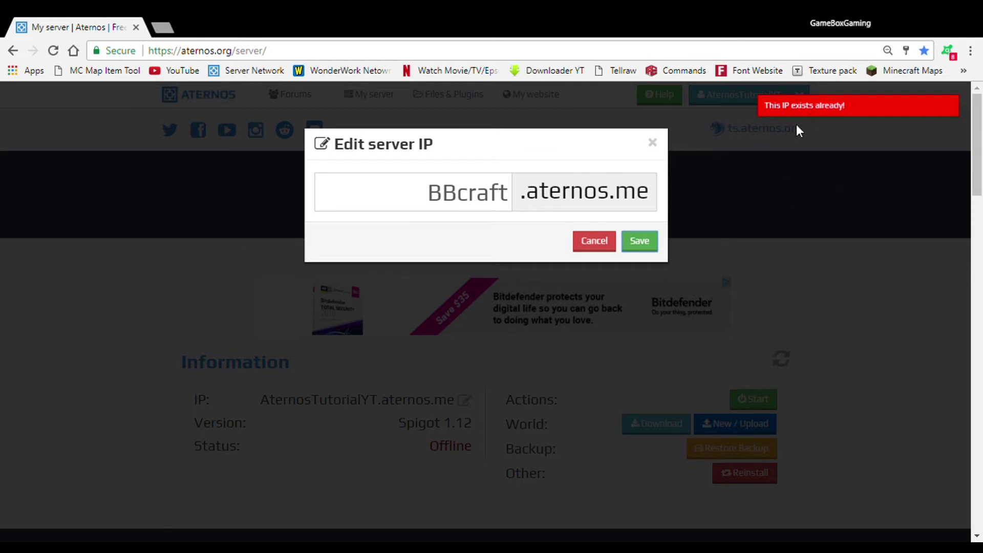
pyautogui.click(593, 246)
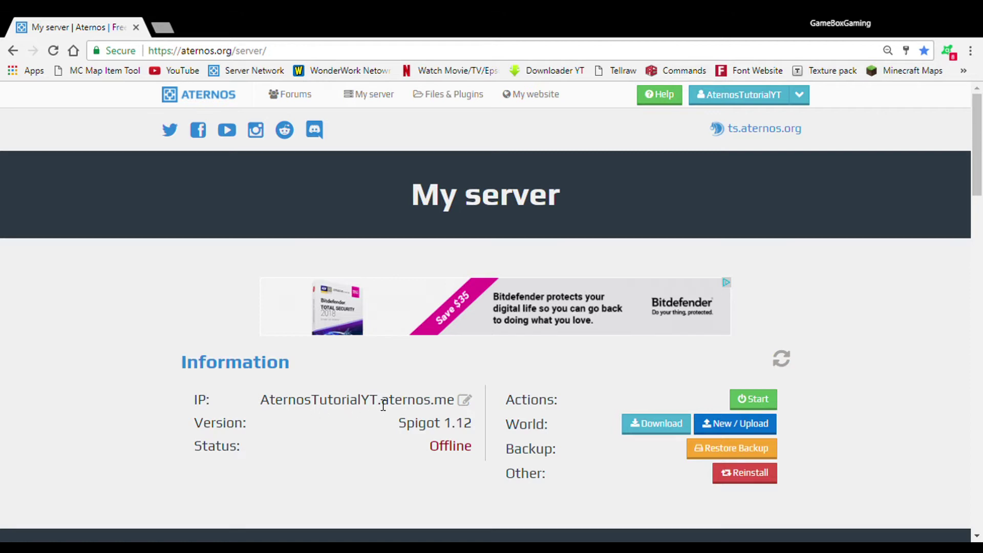
pyautogui.click(464, 400)
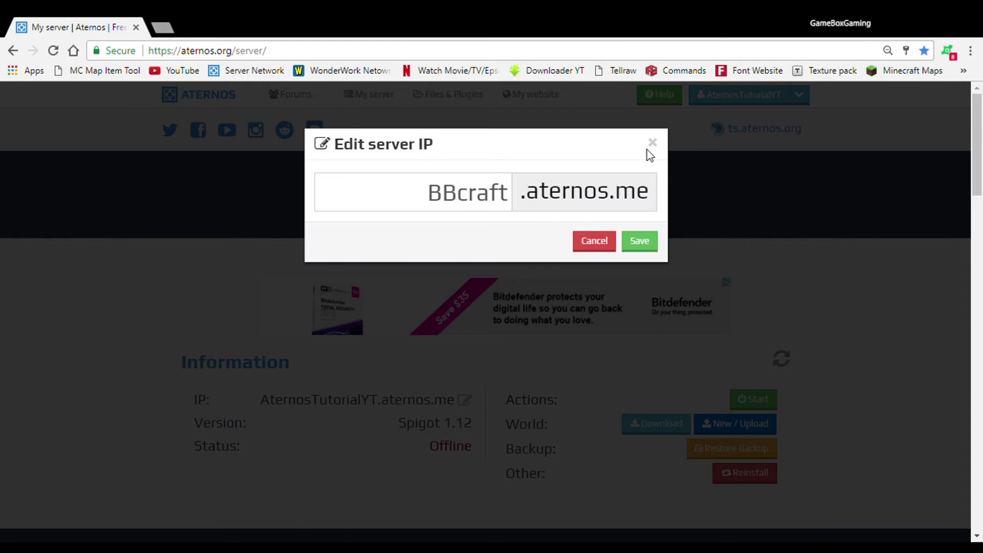
pyautogui.click(594, 240)
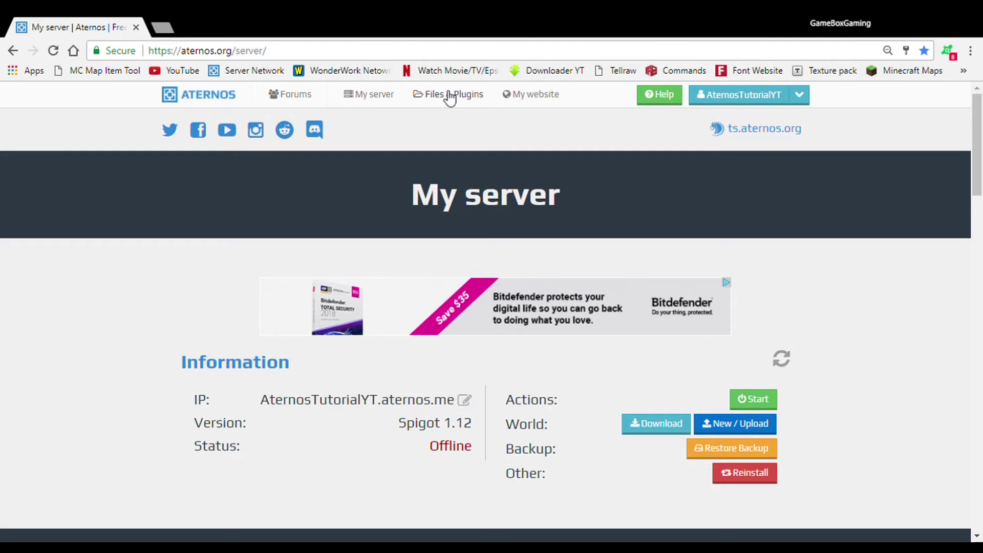
# Step: On Files & Plugins, dismiss the Steam ad and delete the PluginMetrics folder
pyautogui.click(449, 97)
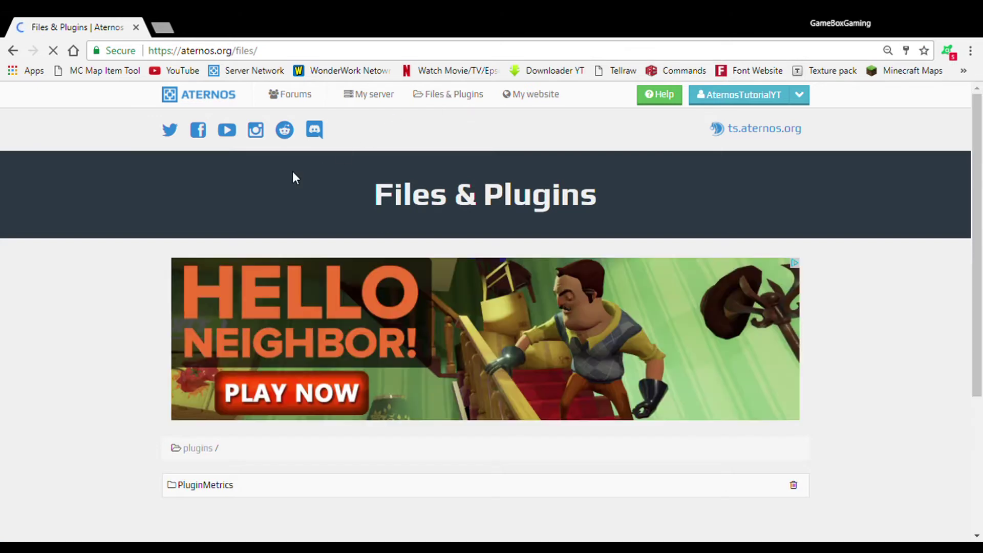
pyautogui.scroll(-4, 112, 261)
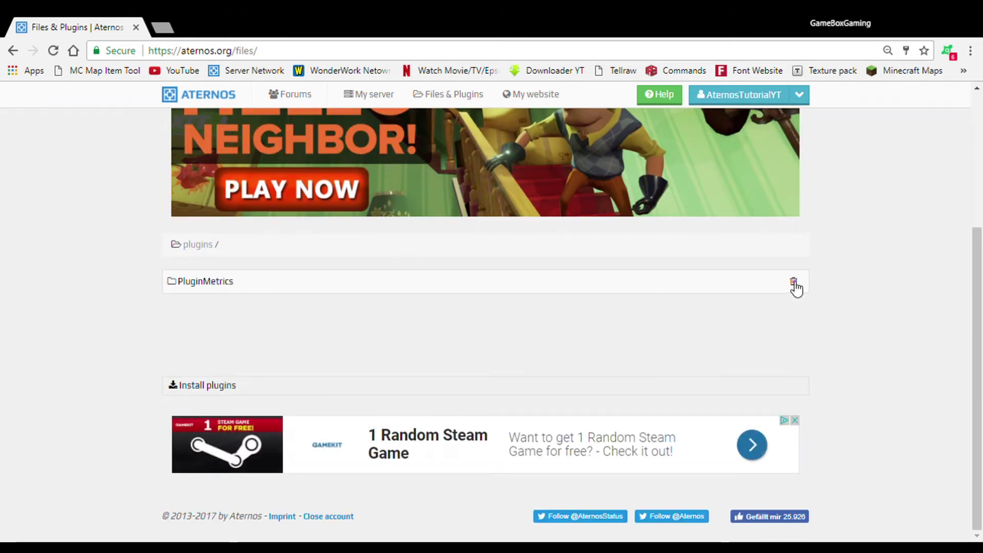
pyautogui.scroll(4, 819, 238)
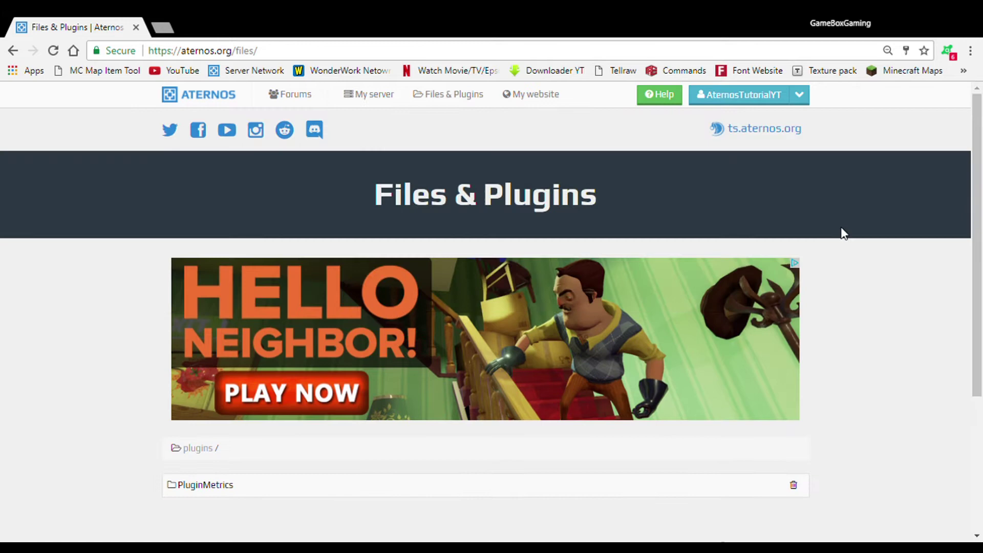
pyautogui.scroll(-4, 954, 311)
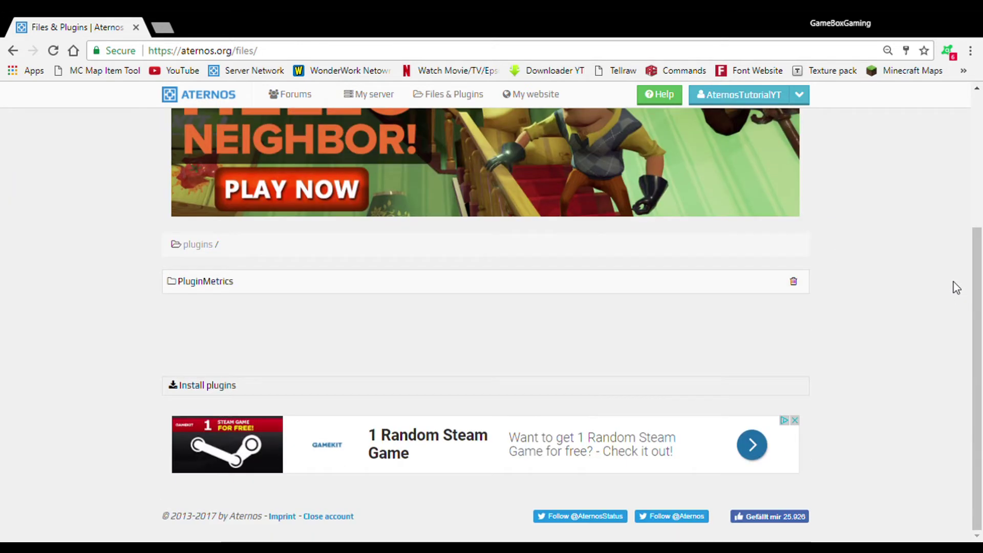
pyautogui.click(795, 420)
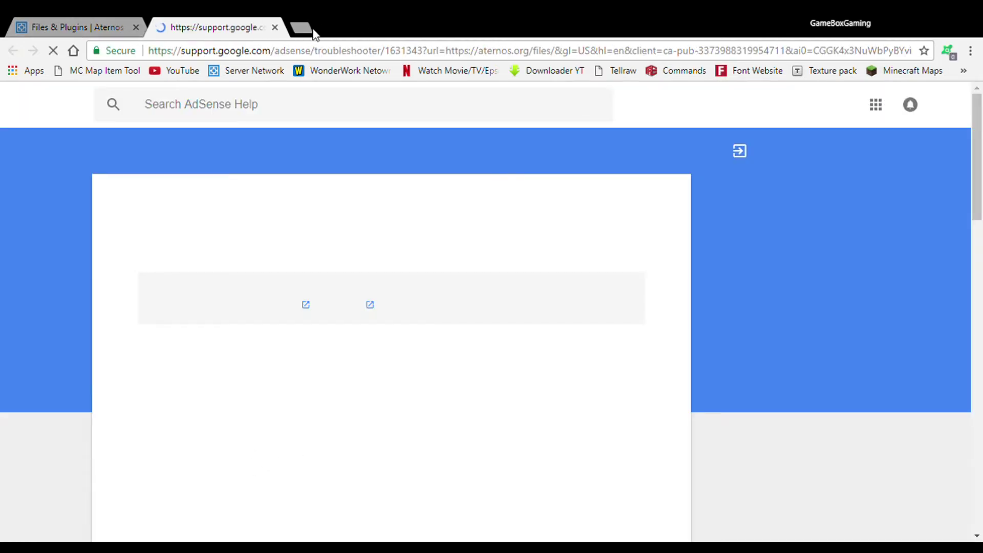
pyautogui.hotkey('ctrl', 'w')
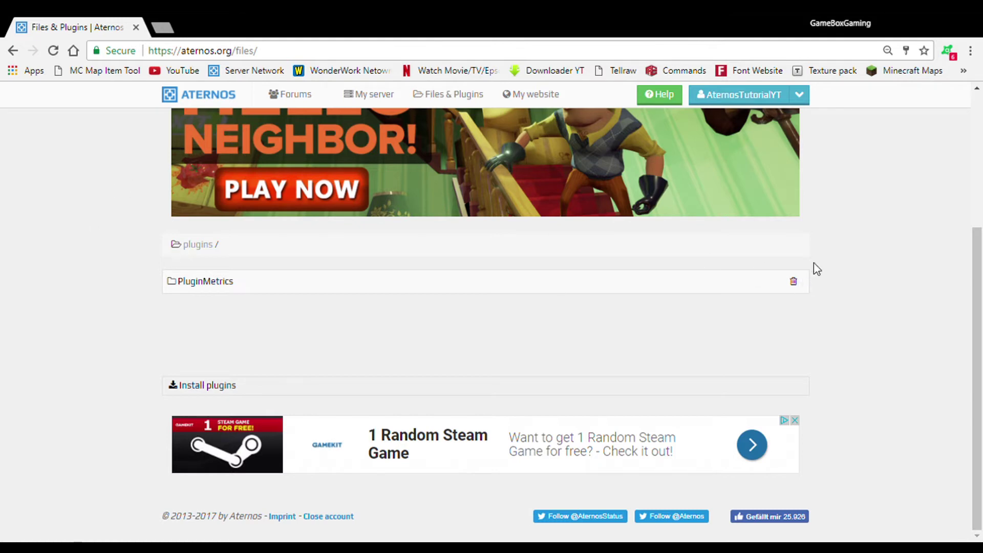
pyautogui.click(793, 281)
pyautogui.click(930, 514)
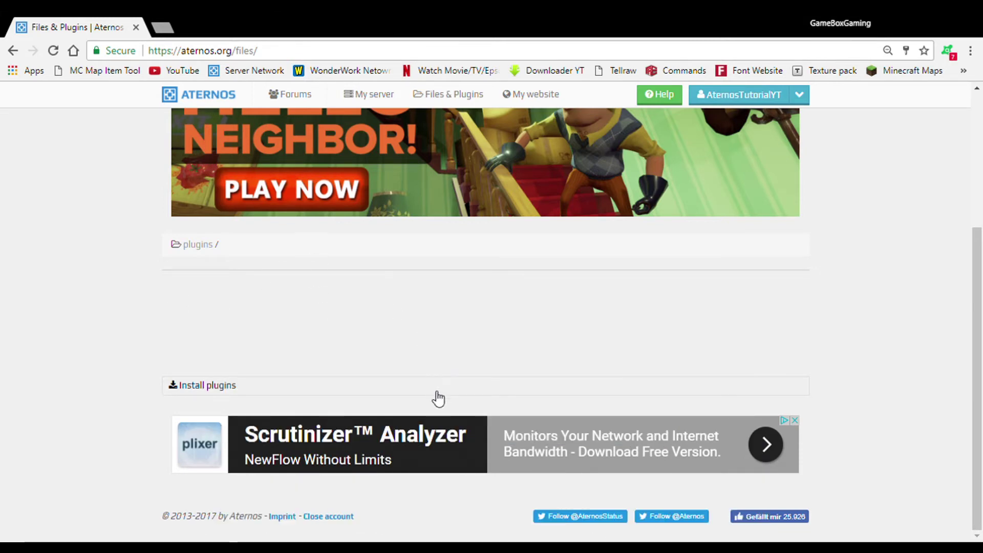
# Step: Search plugins for 'worldedit' and install WorldEdit 6.1.7(.2) for Minecraft 1.12
pyautogui.click(467, 395)
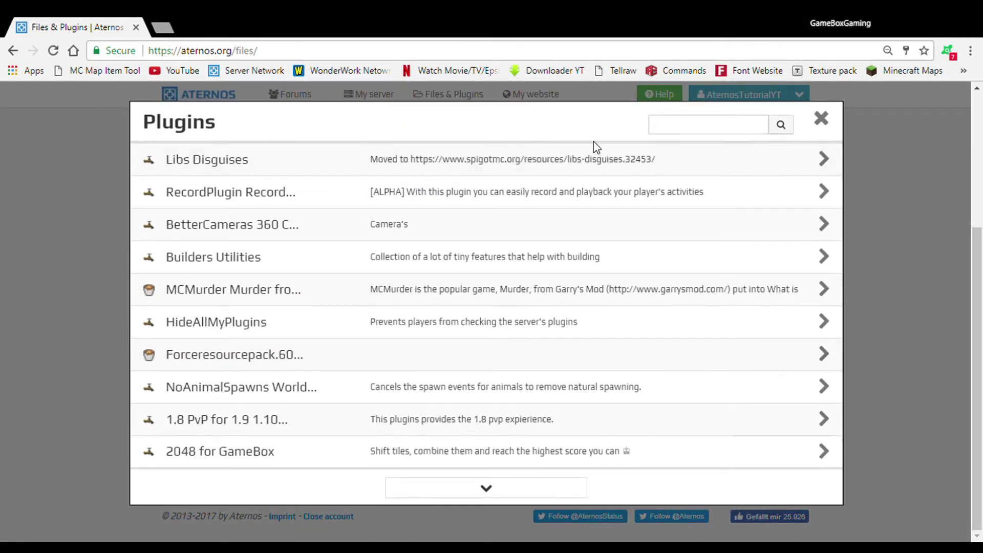
pyautogui.click(659, 128)
pyautogui.write('worldedit')
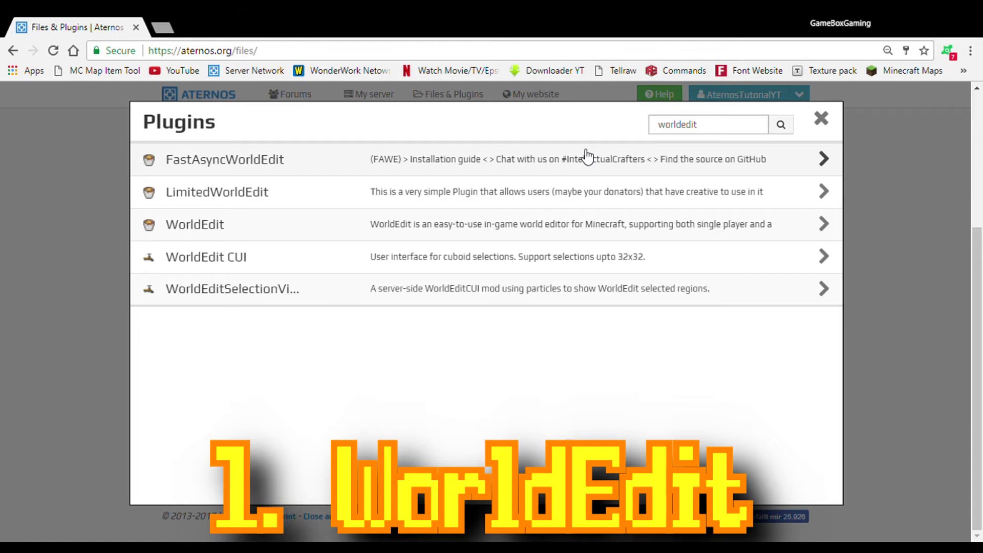
pyautogui.click(194, 224)
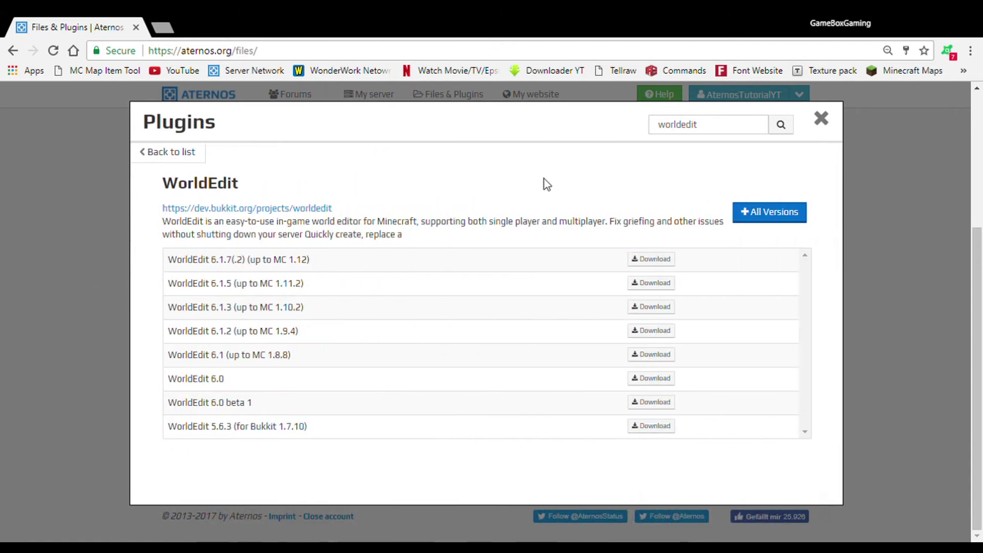
pyautogui.click(651, 259)
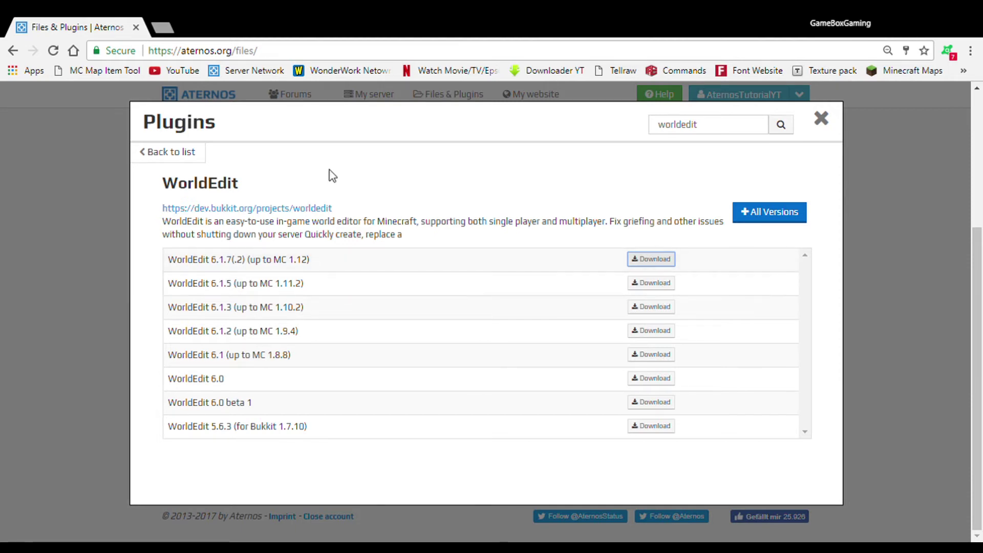
pyautogui.click(172, 152)
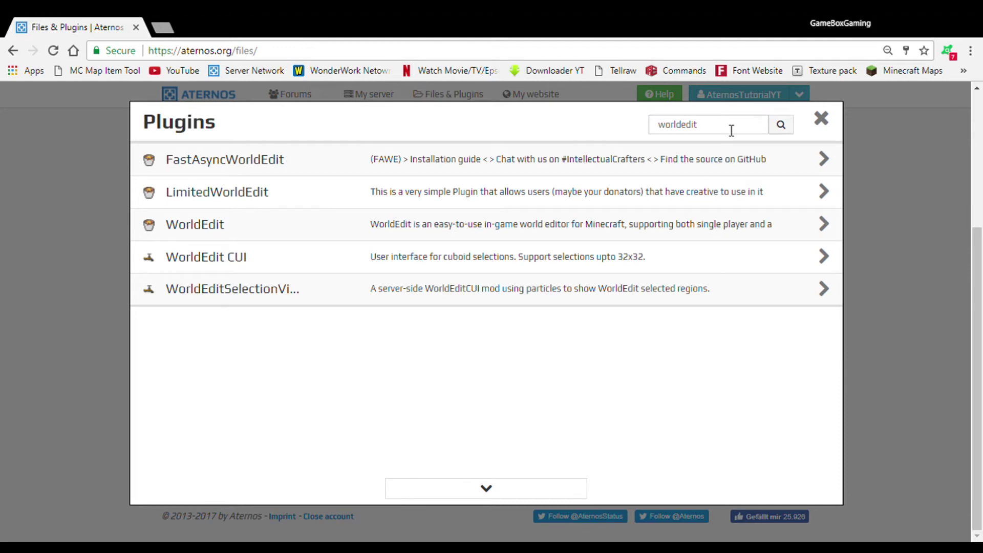
# Step: Search for Emptyworldgenerator and install EmptyWorldGenerator v1.7
pyautogui.moveTo(731, 130); pyautogui.dragTo(569, 127)
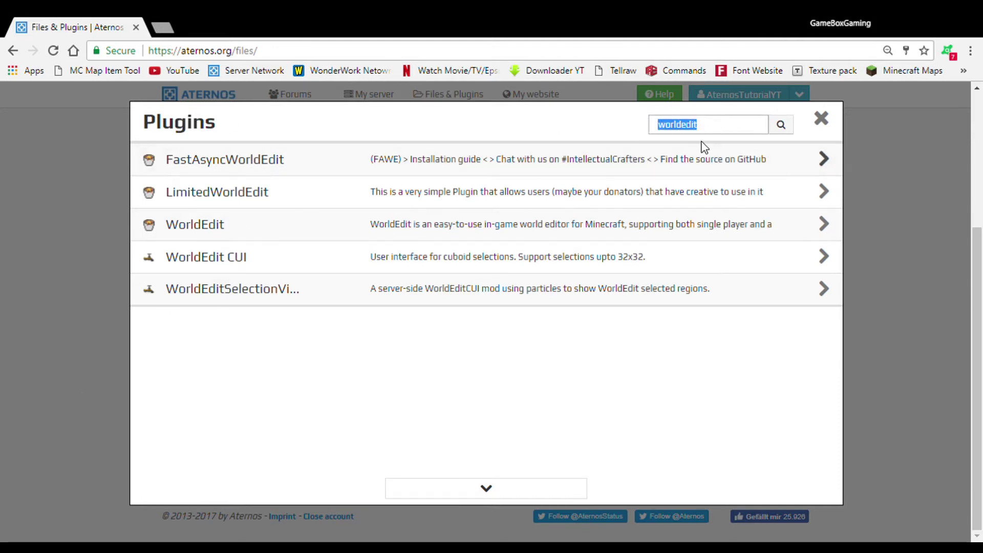
pyautogui.press('BackSpace')
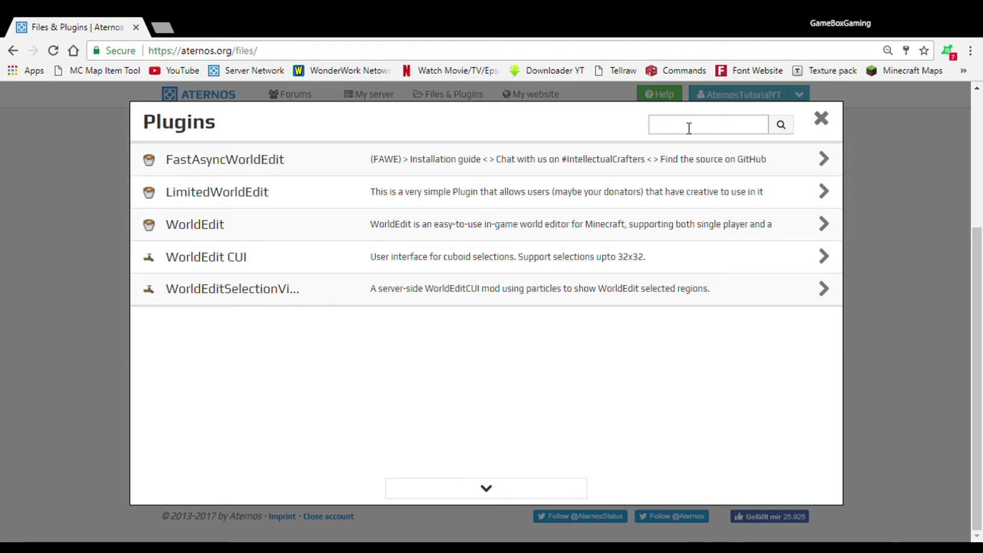
pyautogui.write('Emptyworldgenerator')
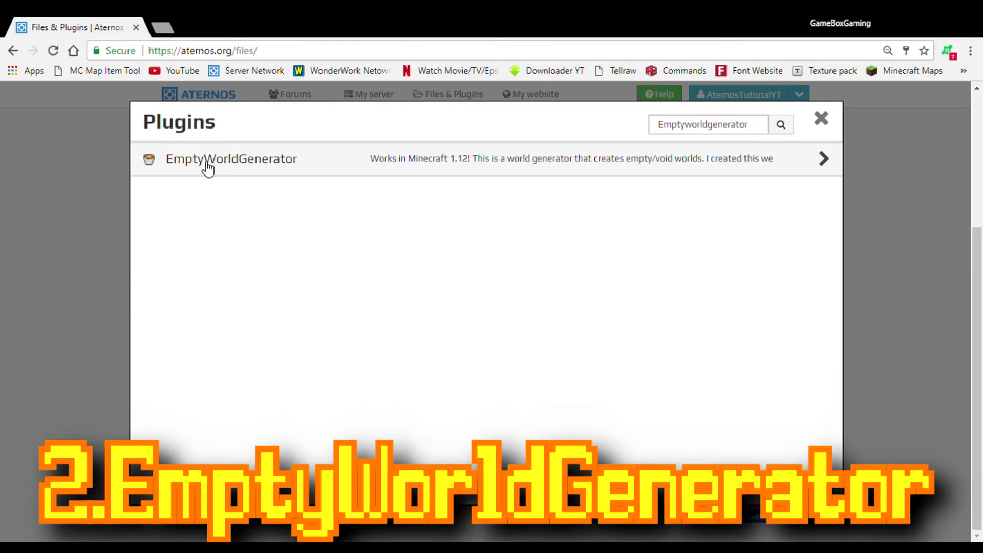
pyautogui.click(206, 163)
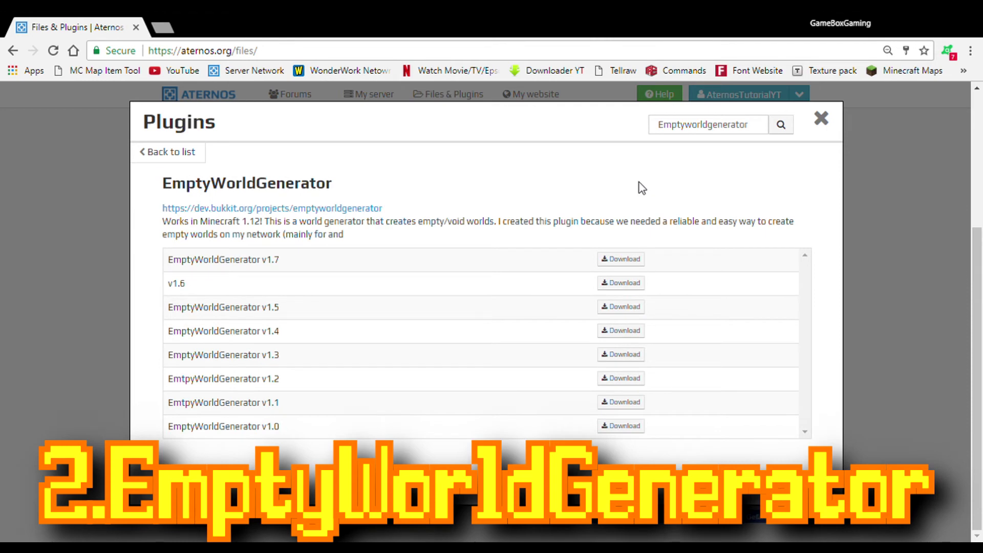
pyautogui.click(621, 259)
pyautogui.click(151, 160)
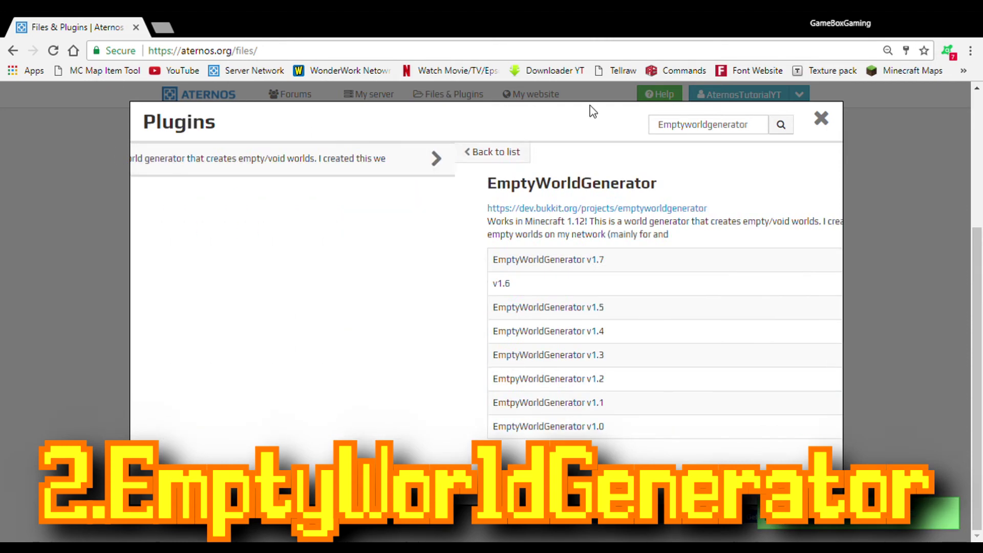
# Step: Replace the search term with 'Multiverse' to list the Multiverse plugins
pyautogui.doubleClick(757, 128)
pyautogui.press('BackSpace')
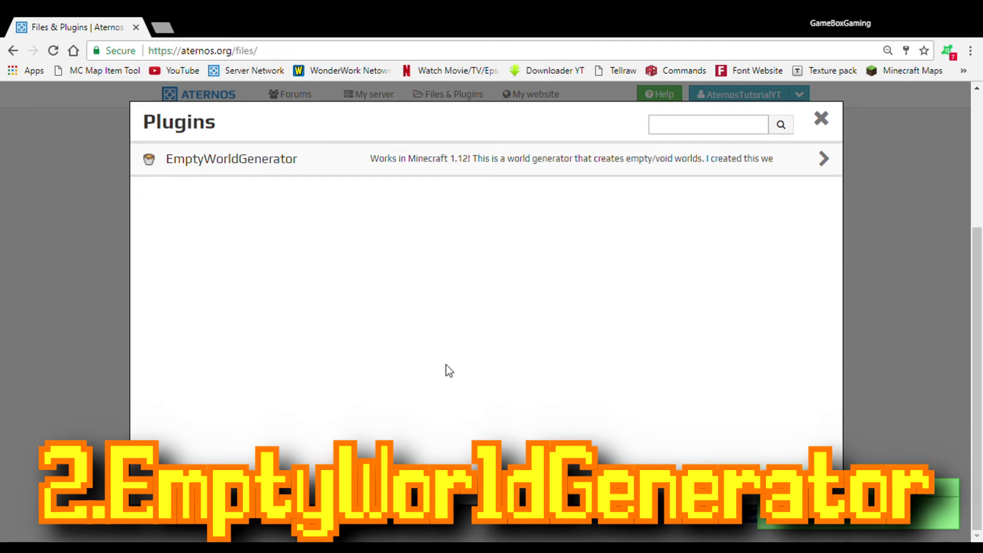
pyautogui.write('Multiverse')
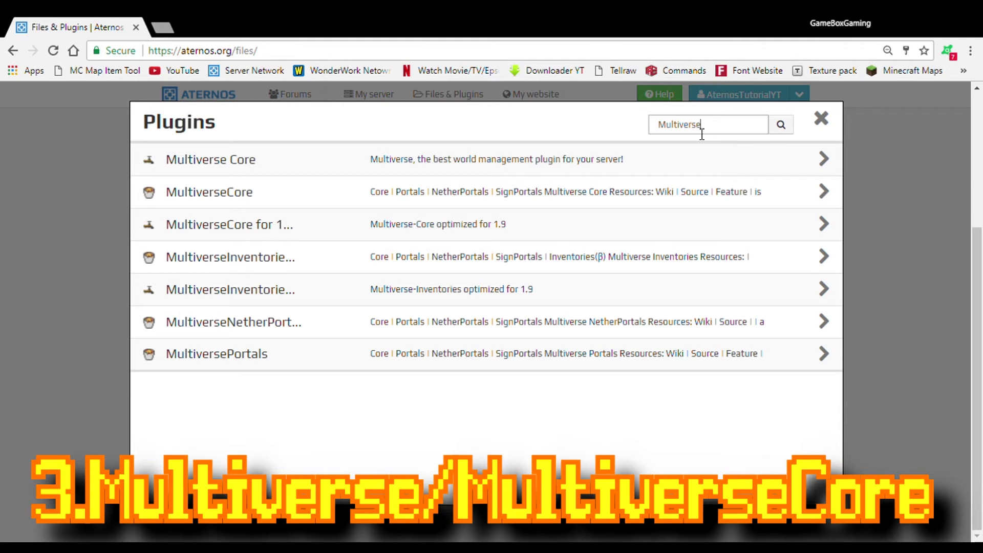
# Step: Download Multiverse-Core 2.5.0 from the MultiverseCore result and return to the results
pyautogui.click(244, 193)
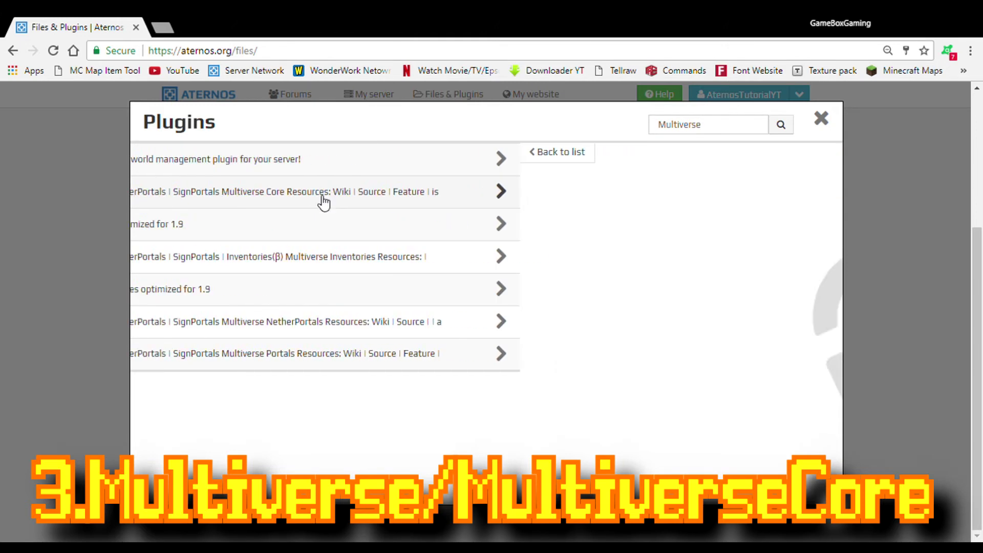
pyautogui.click(563, 261)
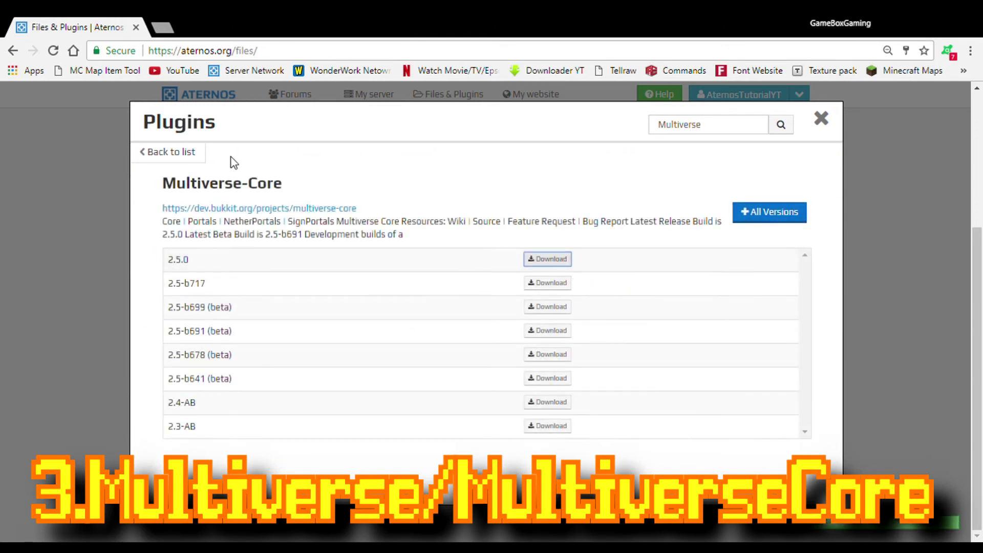
pyautogui.click(193, 154)
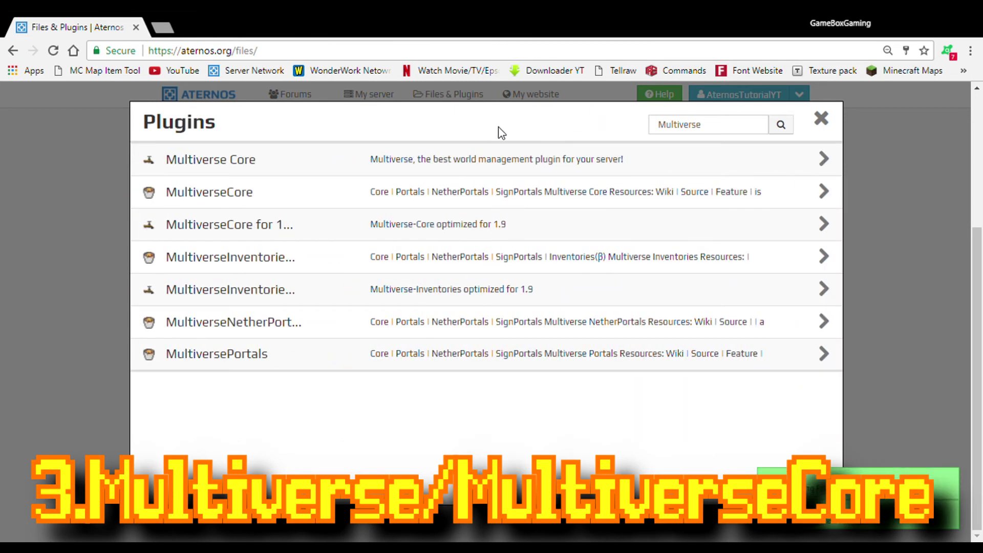
pyautogui.click(481, 190)
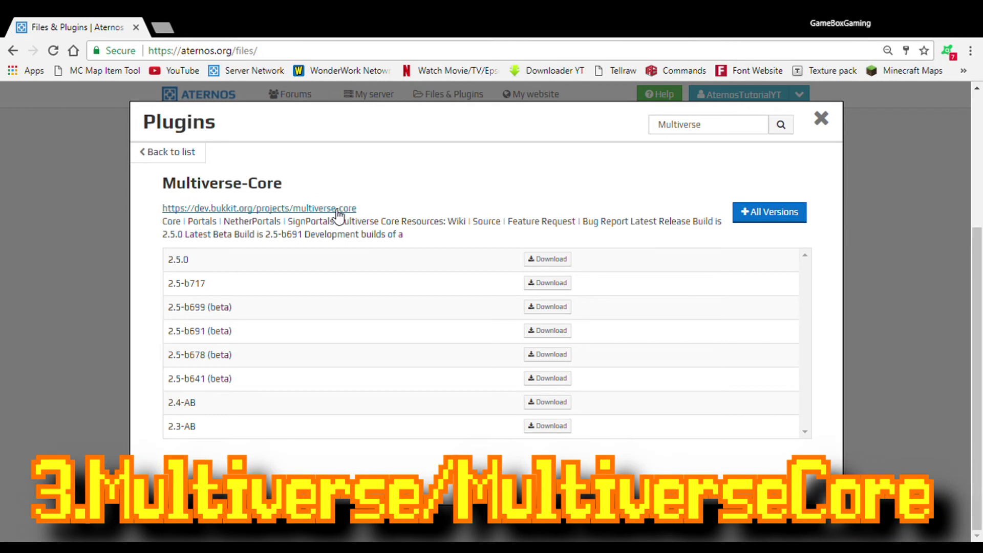
pyautogui.click(152, 152)
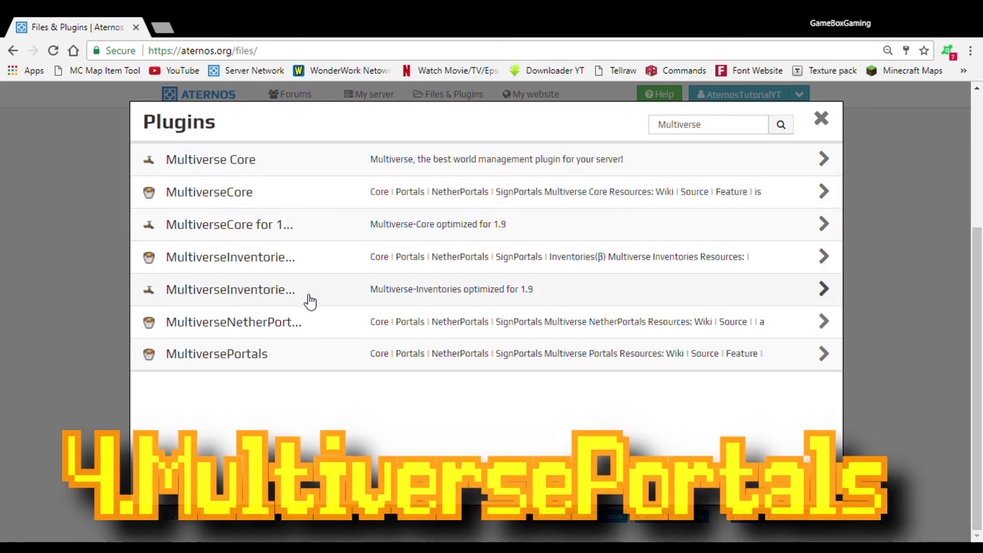
# Step: Add Multiverse-Portals 2.5.0 from its details page, then empty the search box
pyautogui.click(281, 363)
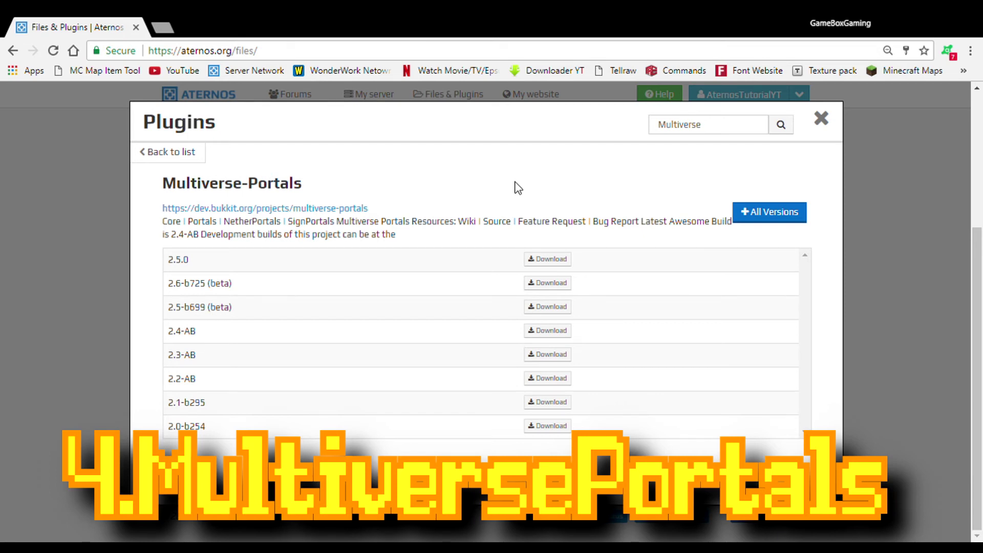
pyautogui.click(151, 162)
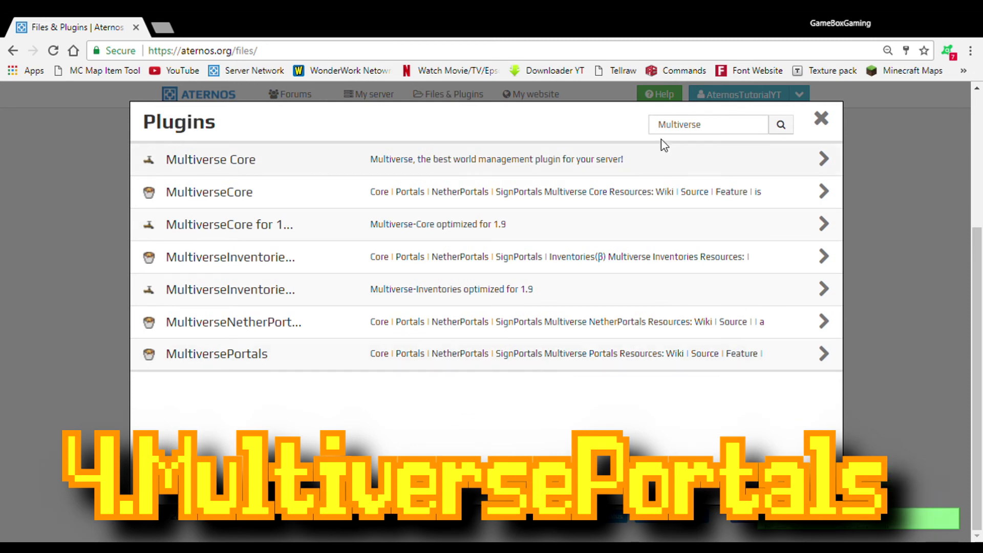
pyautogui.moveTo(719, 129); pyautogui.dragTo(592, 162)
pyautogui.press('BackSpace')
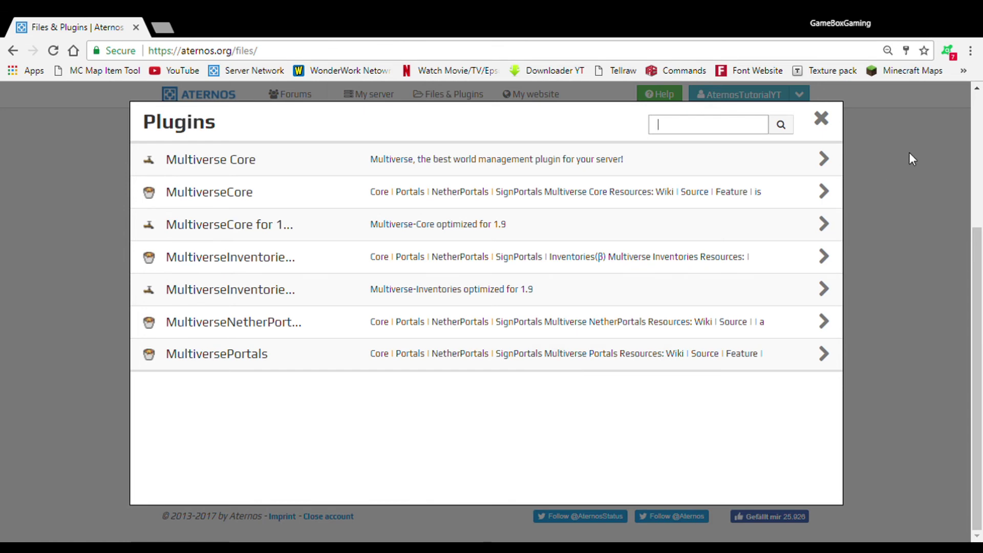
# Step: Check the plugins folder shows the four plugin jars, then return to My server
pyautogui.click(822, 122)
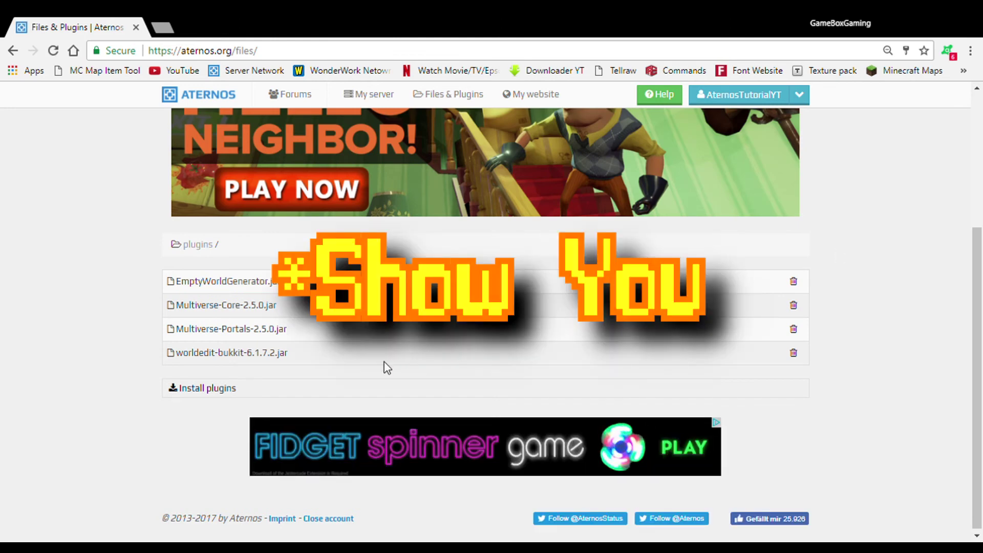
pyautogui.click(362, 388)
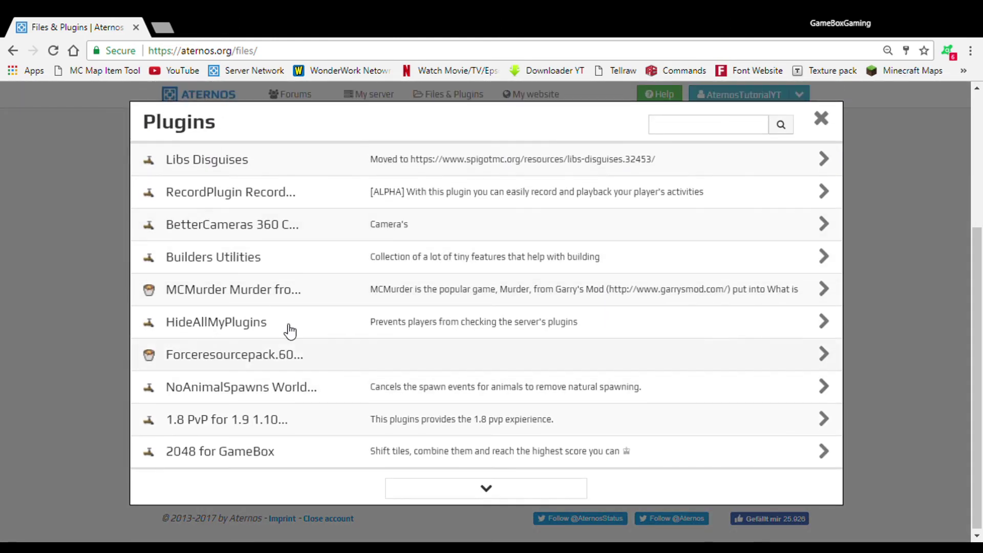
pyautogui.click(821, 122)
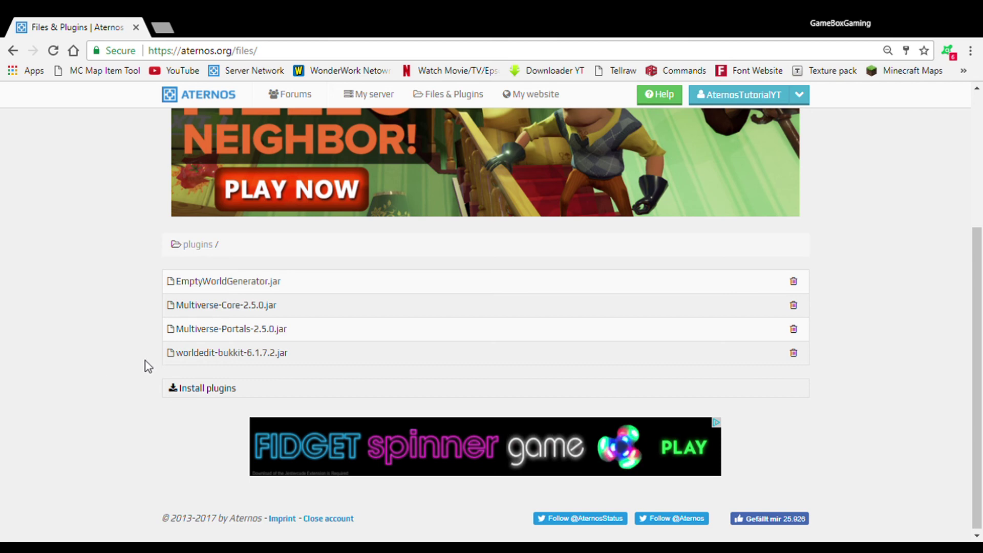
pyautogui.click(363, 97)
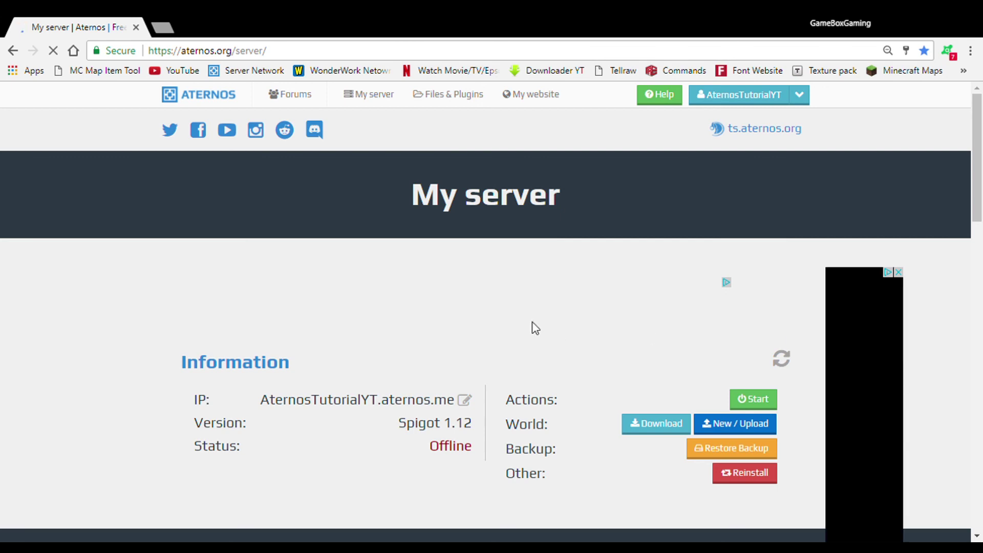
pyautogui.scroll(-4, 82, 436)
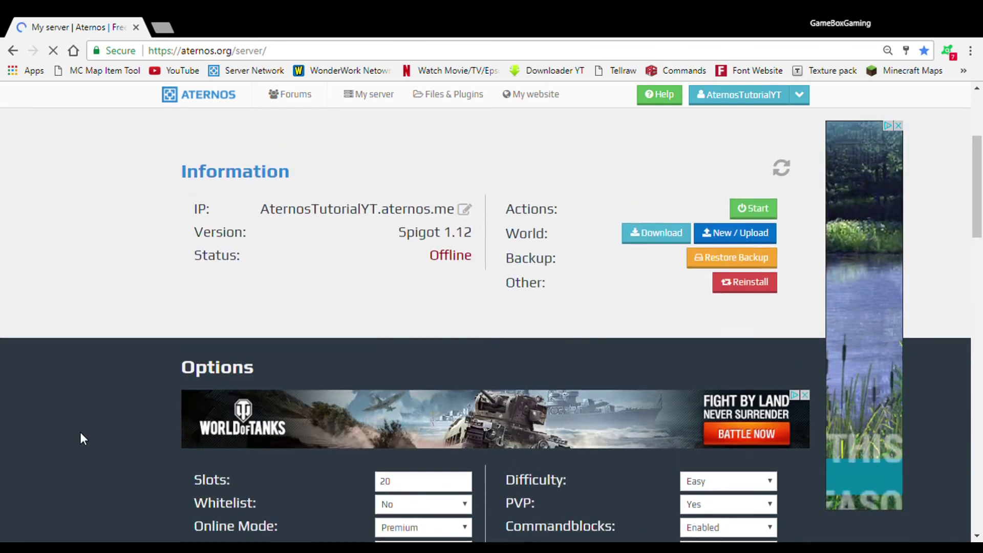
pyautogui.scroll(4, 81, 439)
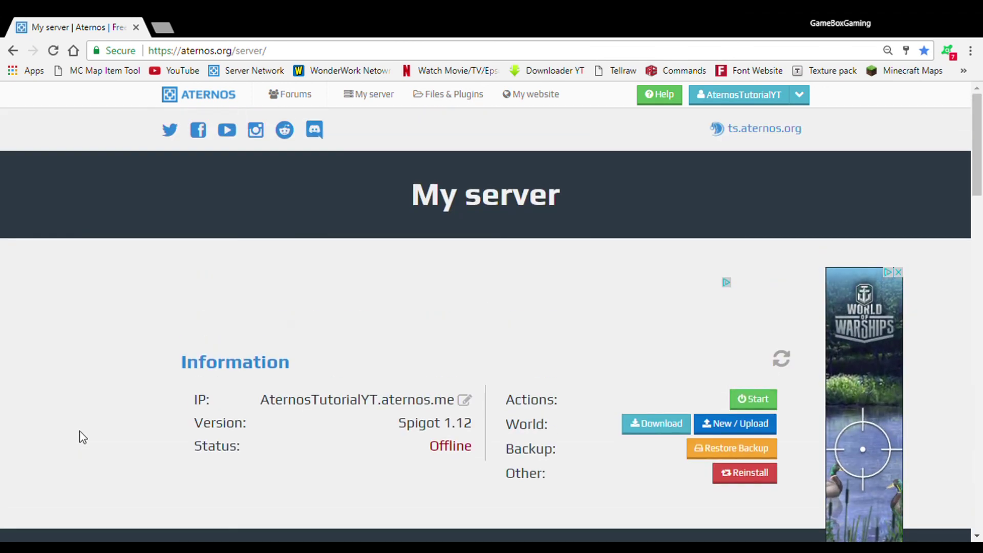